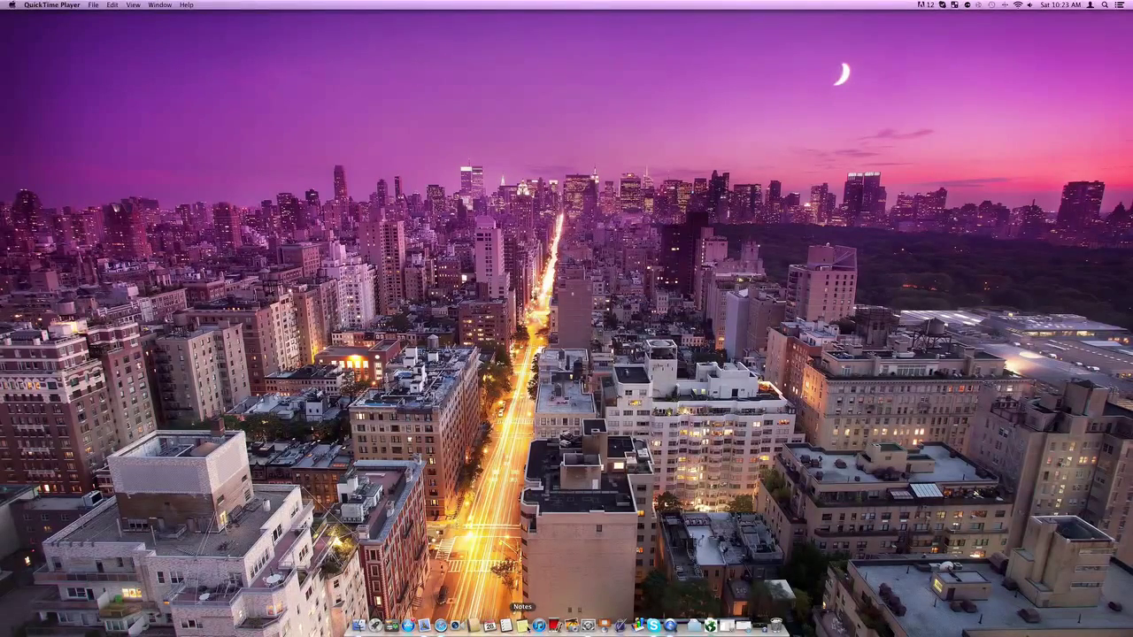
Open Notes and enlarge its window until it nearly fills the screen.
left_click(522, 625)
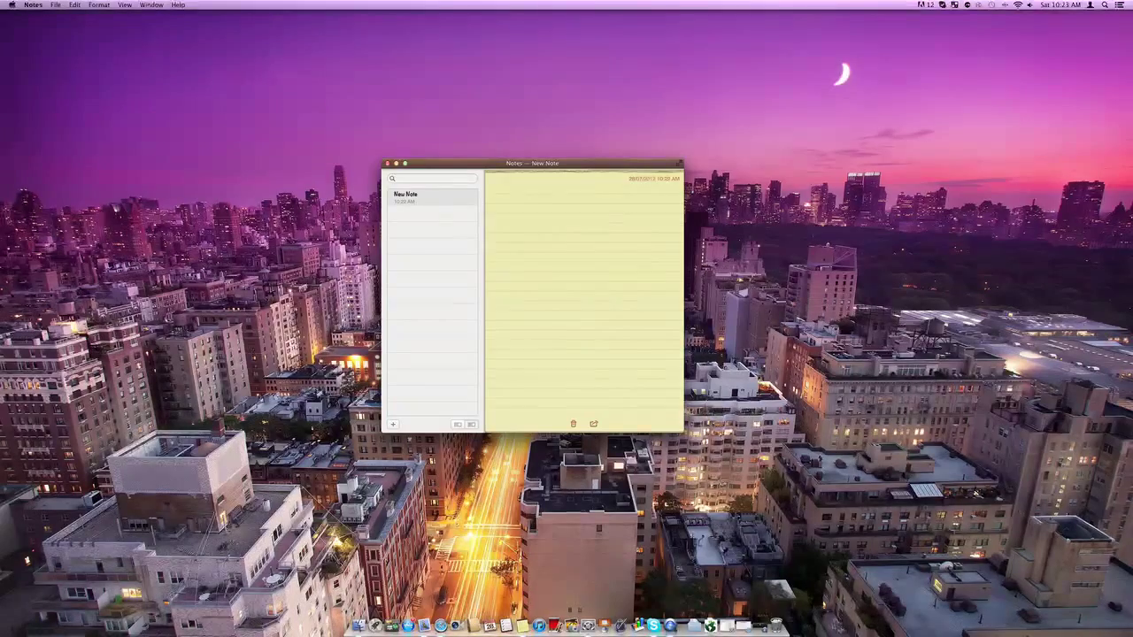
left_click_drag(493, 164, 125, 33)
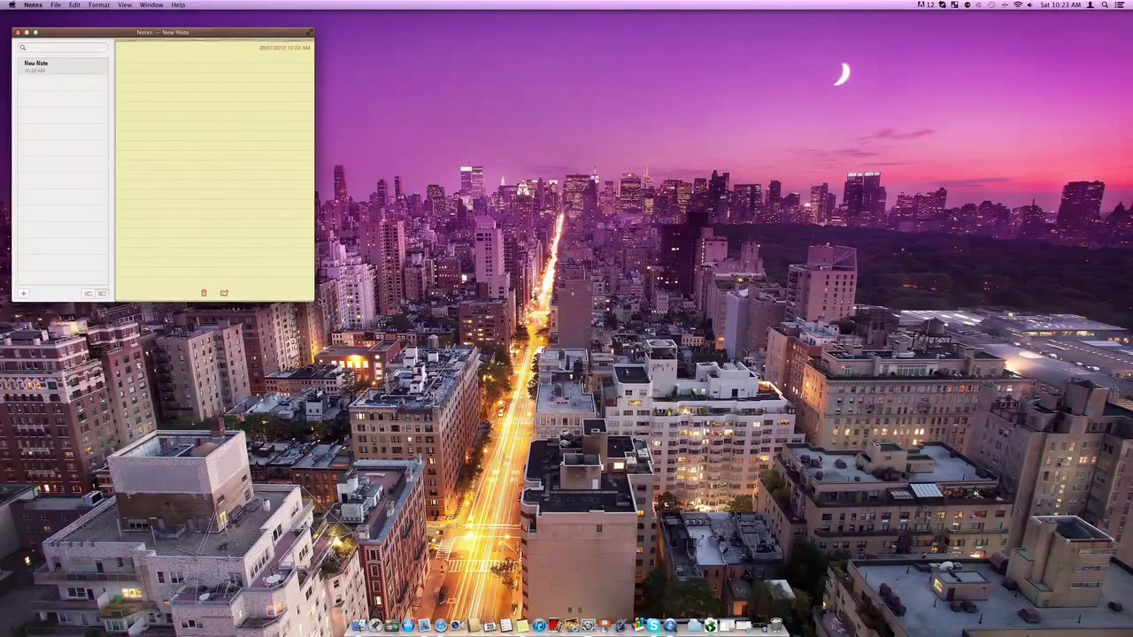
left_click_drag(312, 301, 1088, 609)
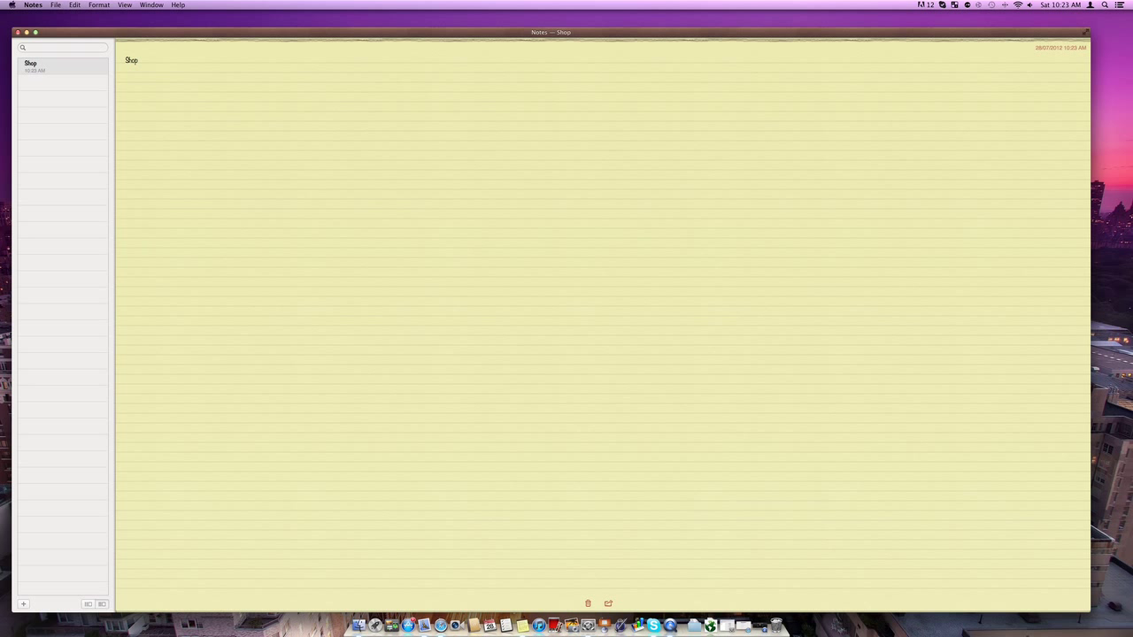
Write a "Shopping List" note with the item Eggs, and a second note titled "Jobs to do around the house" with the entry Cleaning.
type("ping List")
left_click(23, 605)
type("Jobs to do around the house")
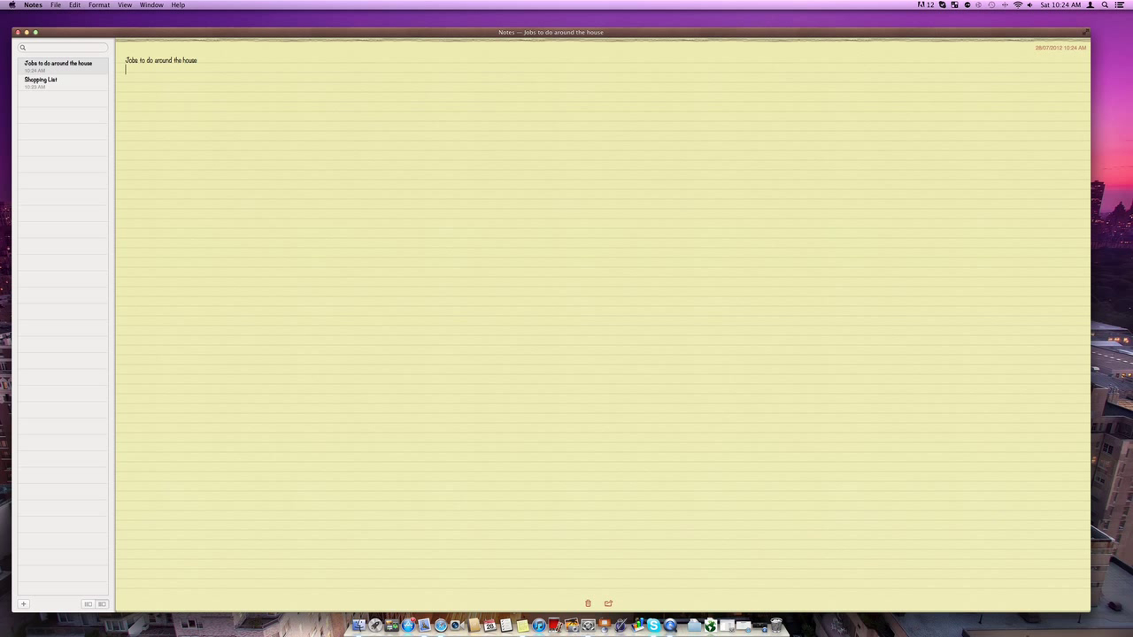
key("Return")
type("Cleaning")
Search the notes for "shopping" and hide the folder list.
left_click(39, 50)
type("shopping")
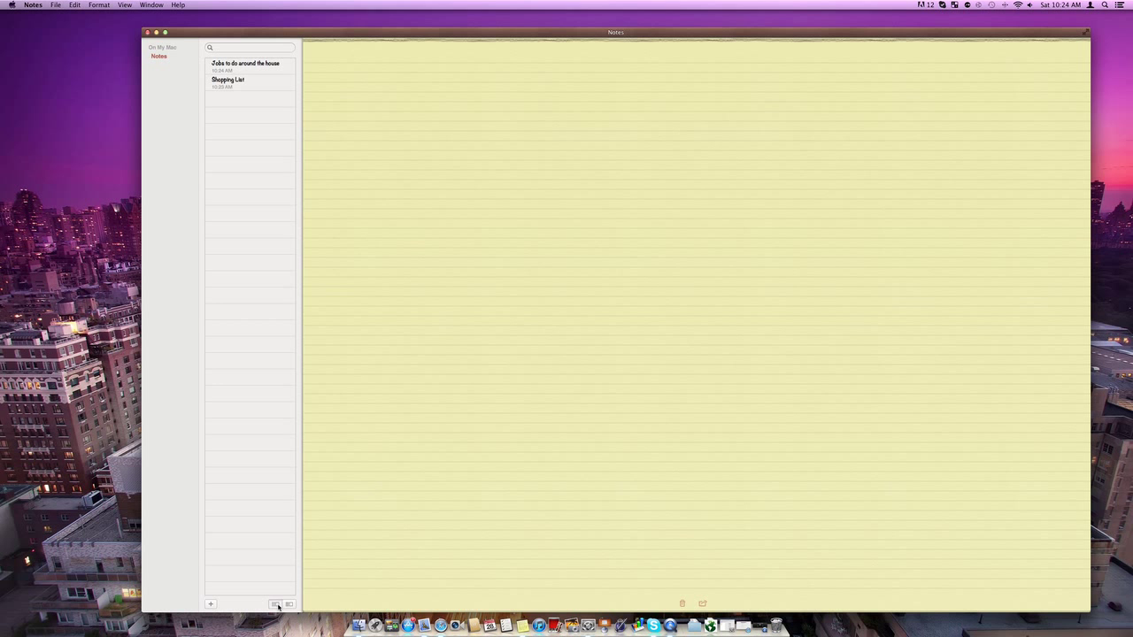
left_click(289, 605)
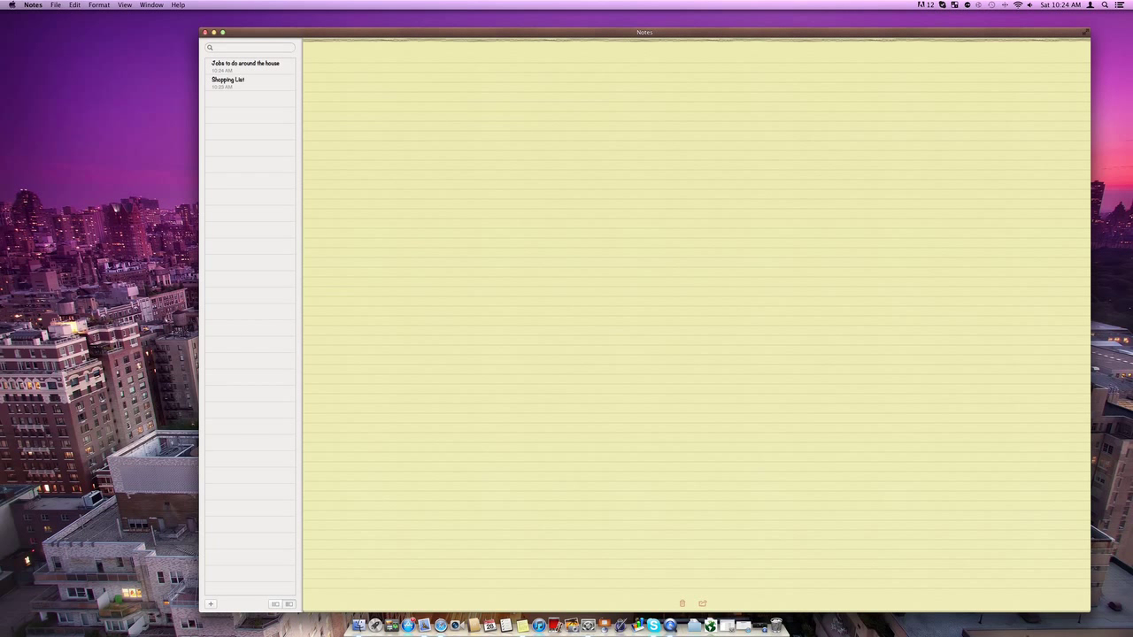
View the sharing options of the Shopping List note and delete that note.
left_click(245, 88)
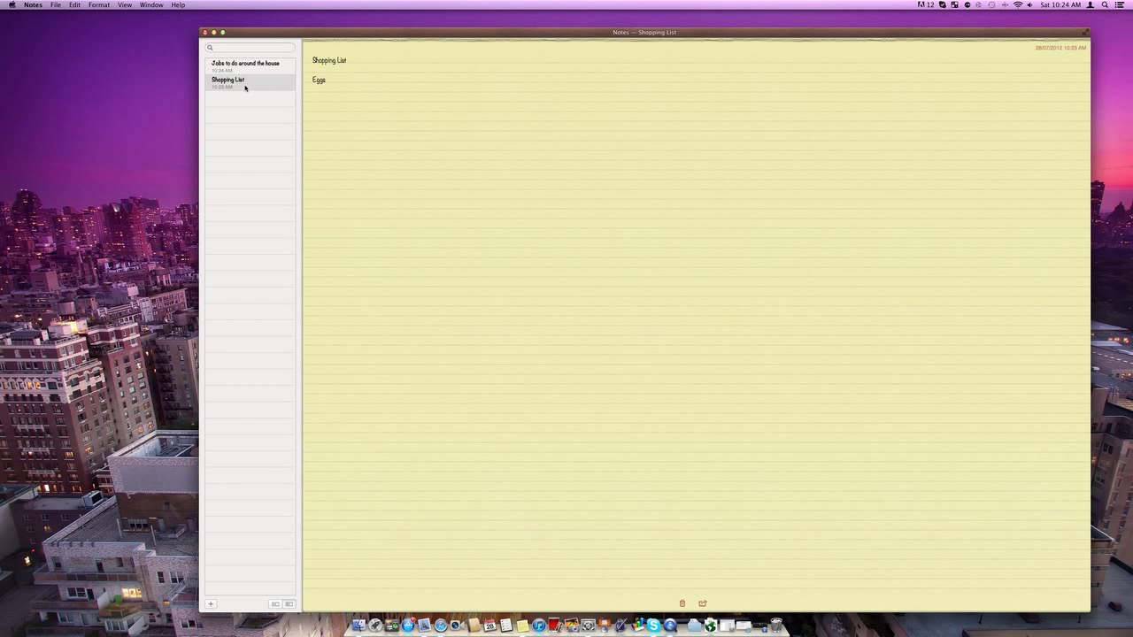
left_click(701, 605)
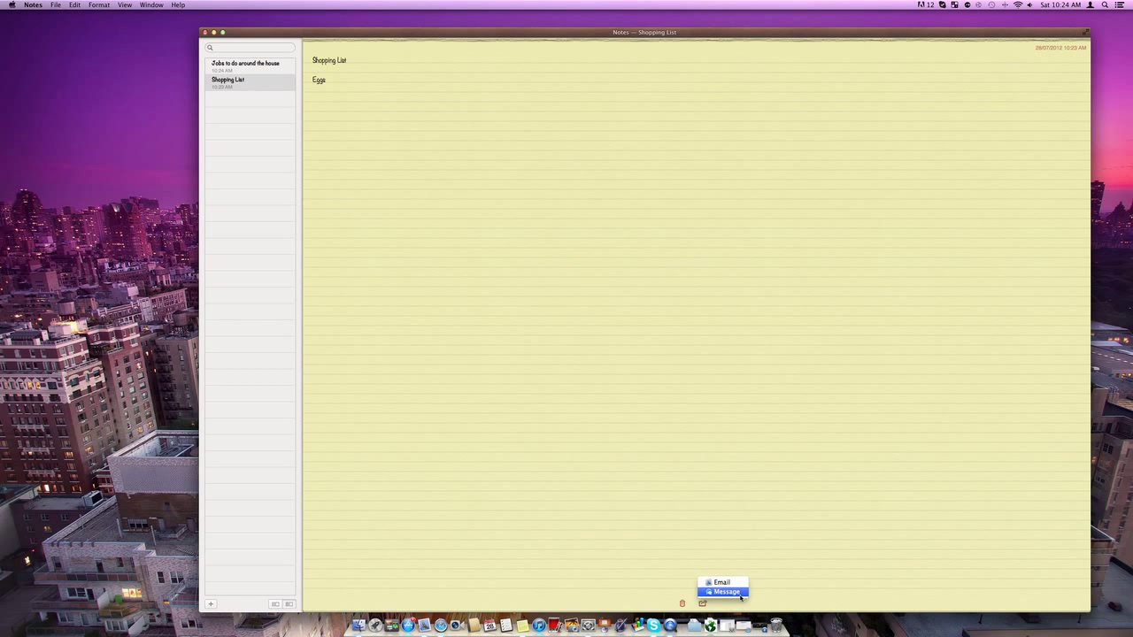
left_click(722, 567)
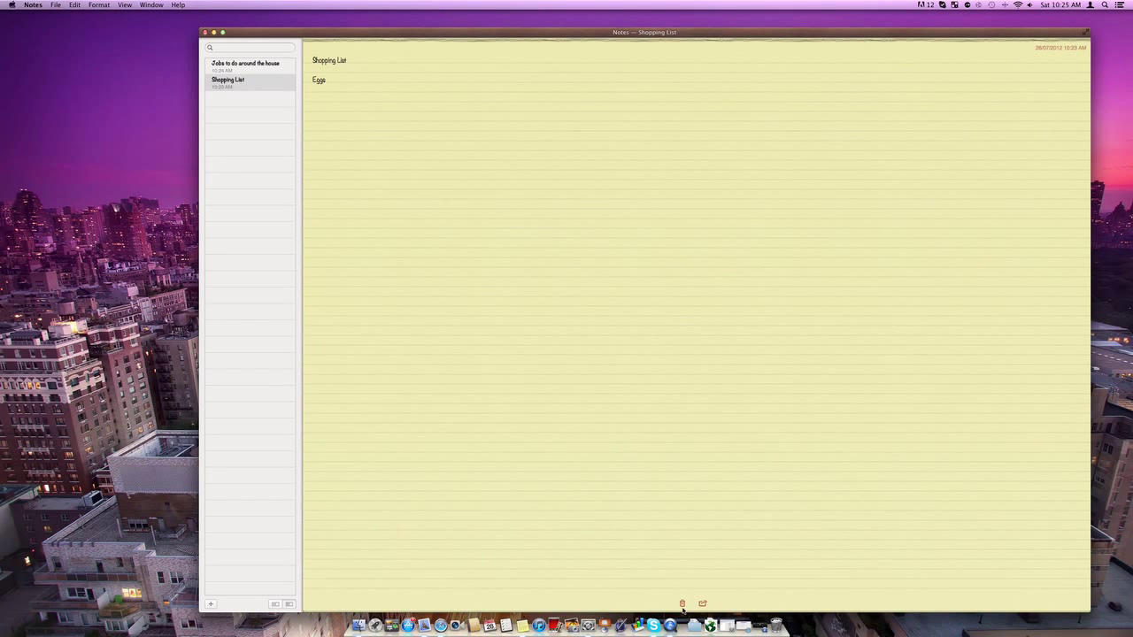
left_click(682, 603)
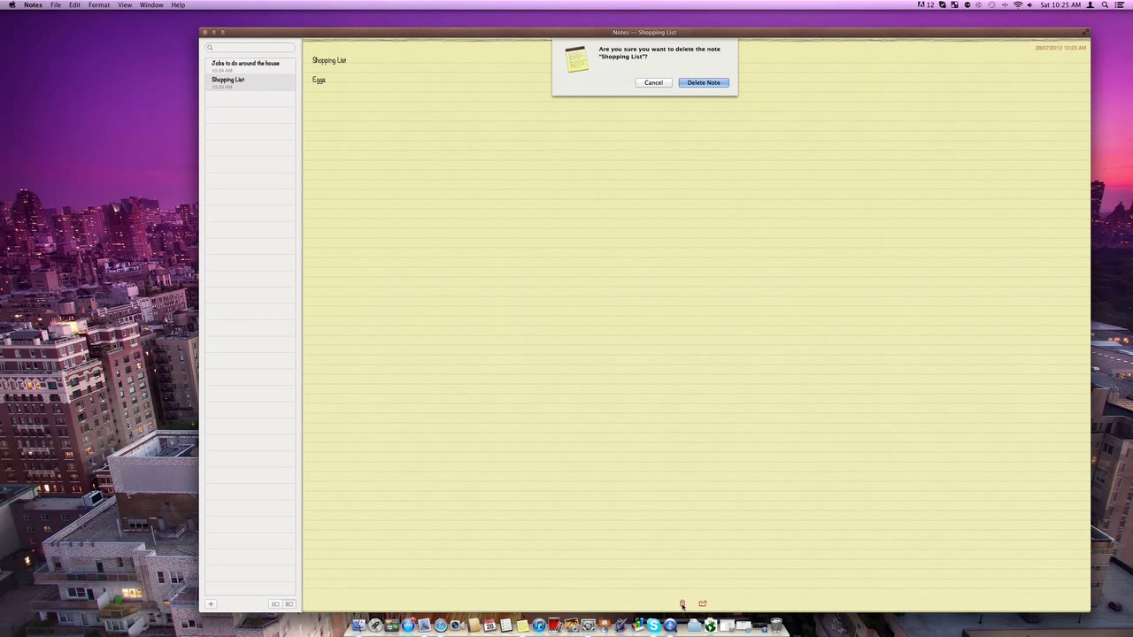
left_click(705, 82)
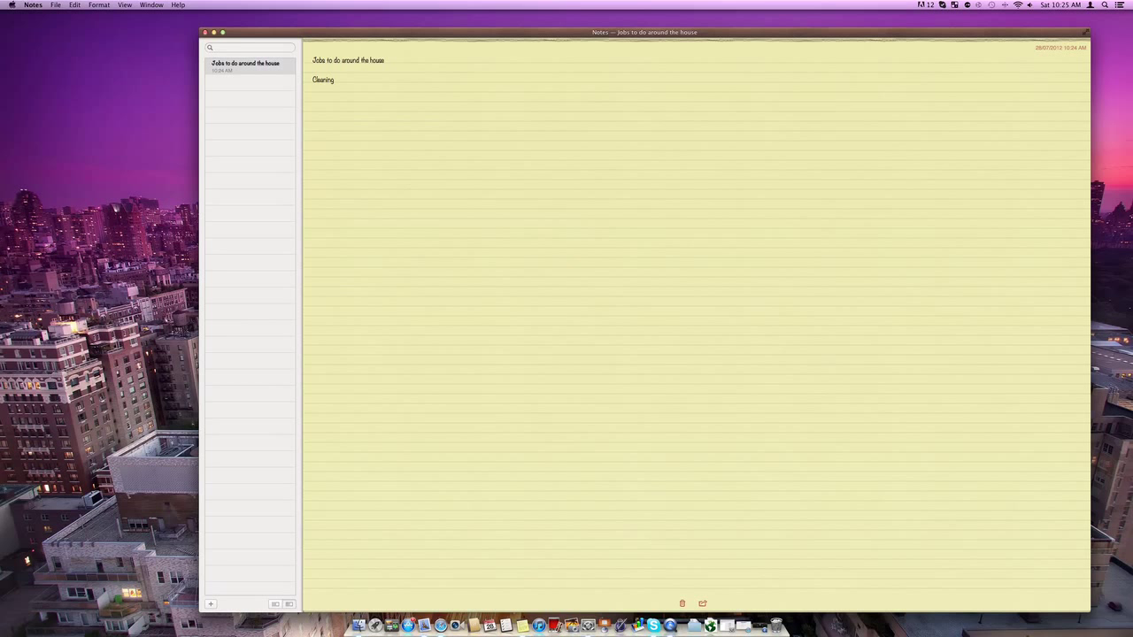
Center the title line "Jobs to do around the house" in the note.
double_click(337, 60)
left_click_drag(442, 61, 309, 50)
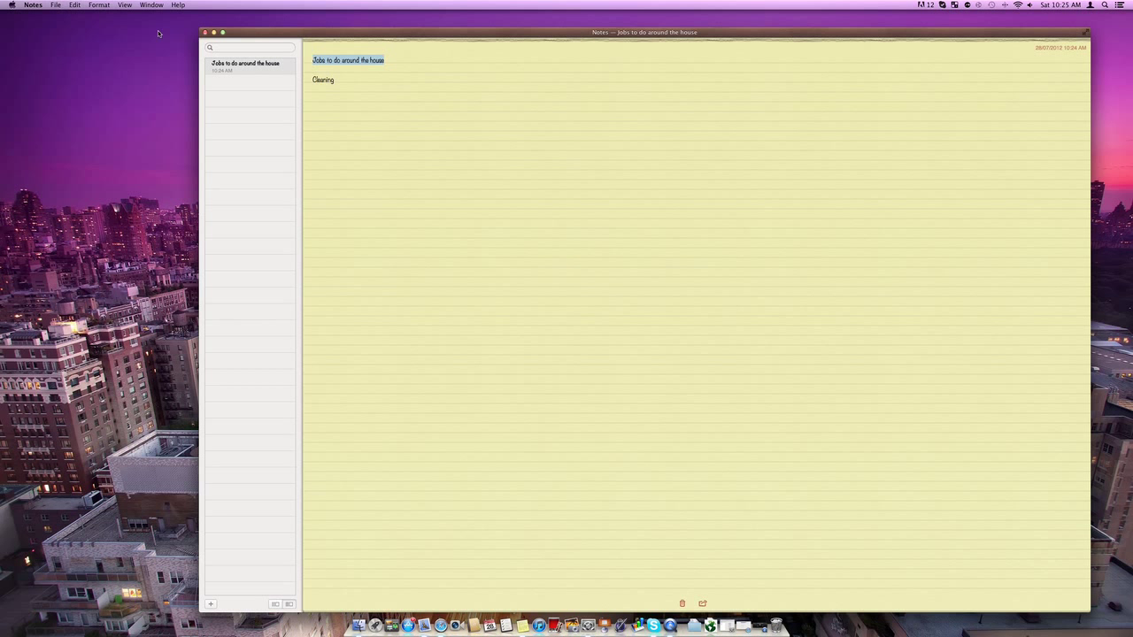
left_click(99, 4)
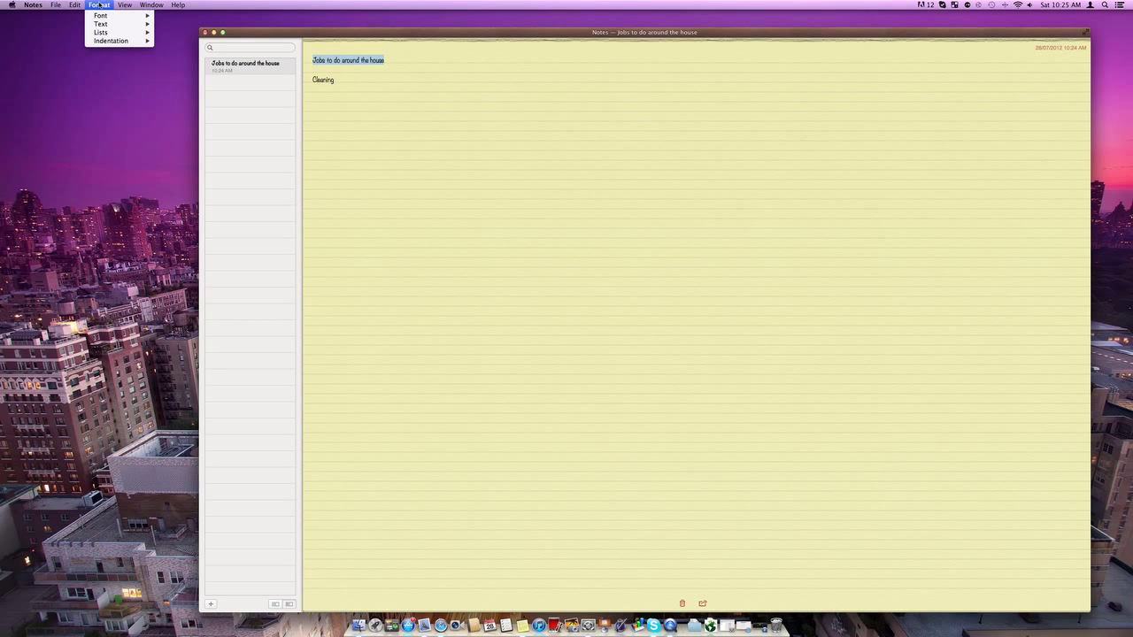
mouse_move(135, 24)
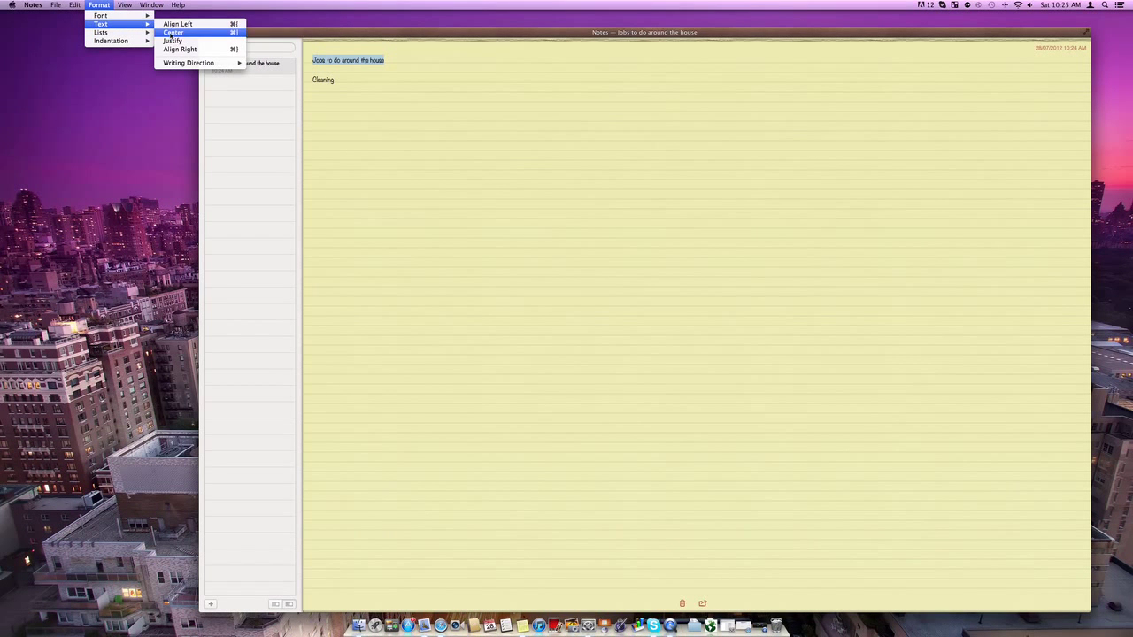
left_click(171, 34)
key("Down")
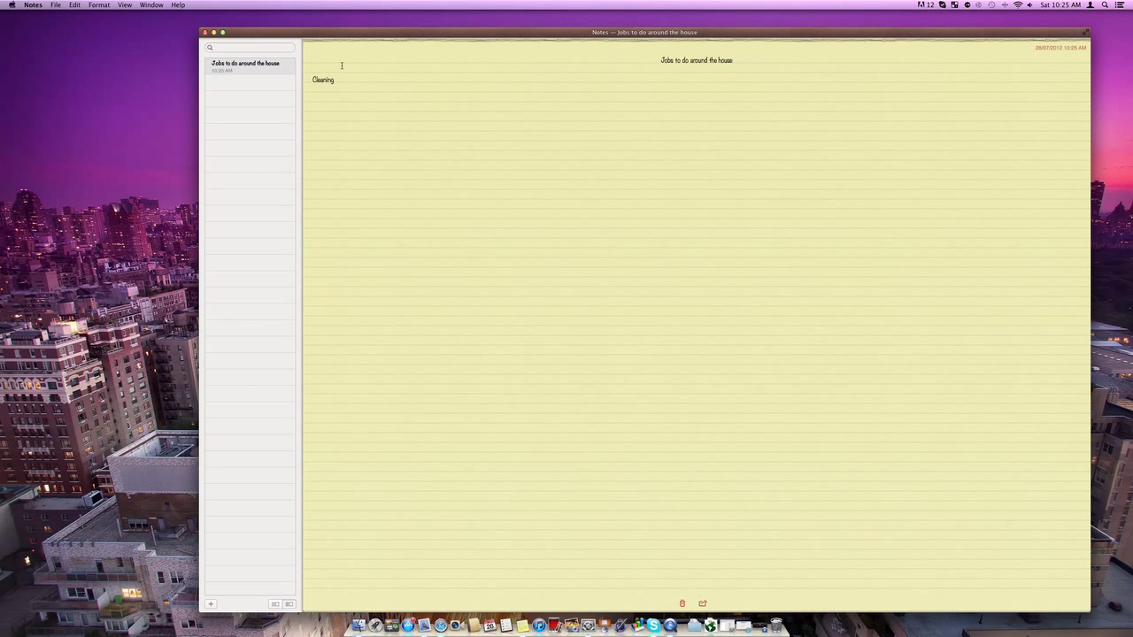
Select the note's title line and change the default font to Helvetica.
left_click_drag(733, 61, 661, 60)
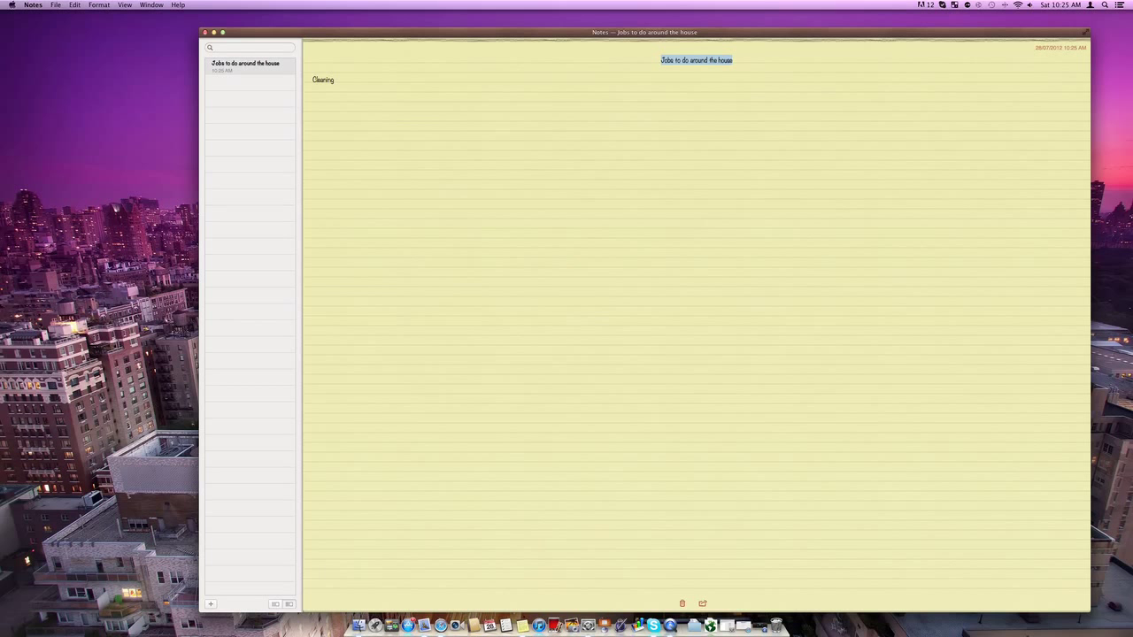
left_click(99, 5)
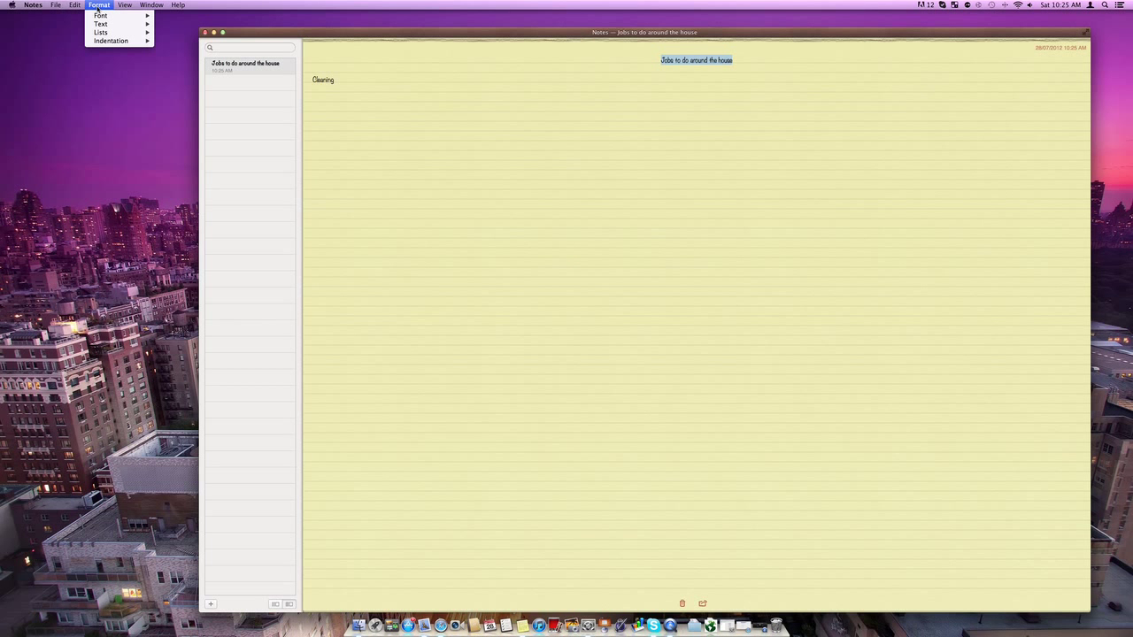
mouse_move(92, 16)
mouse_move(179, 20)
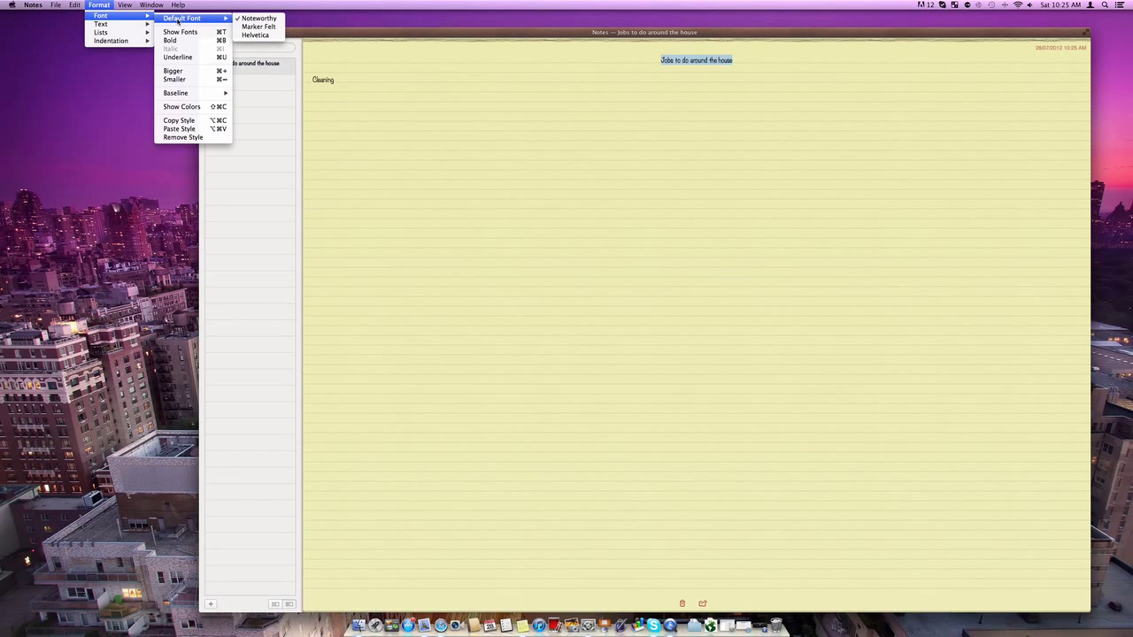
left_click(261, 35)
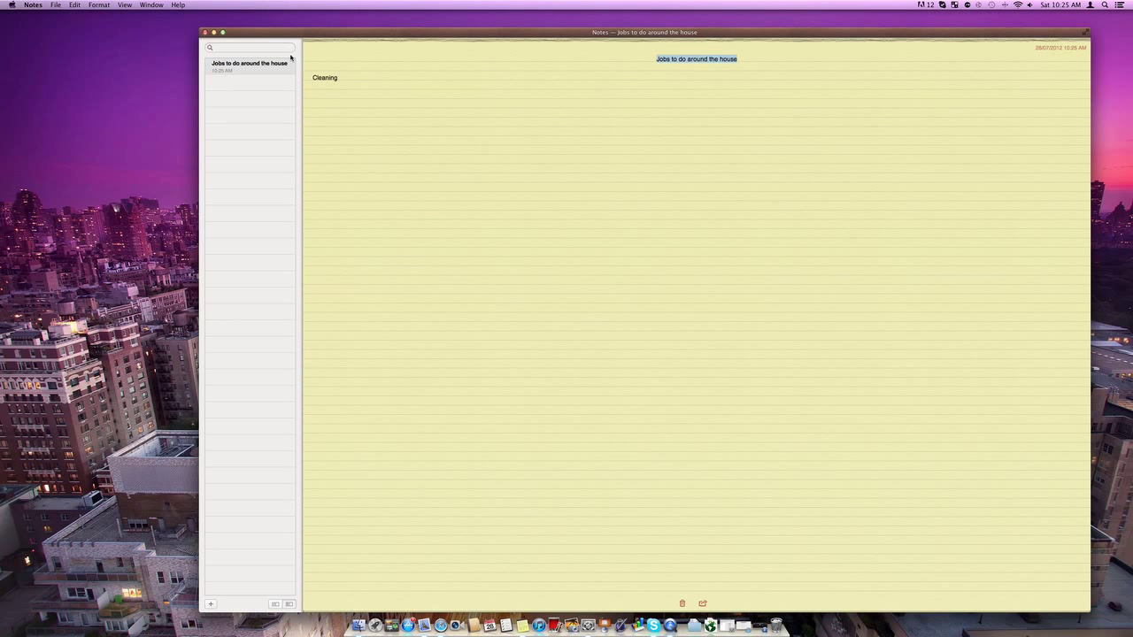
Make the title "Jobs to do around the house" bold and one step bigger.
left_click(98, 4)
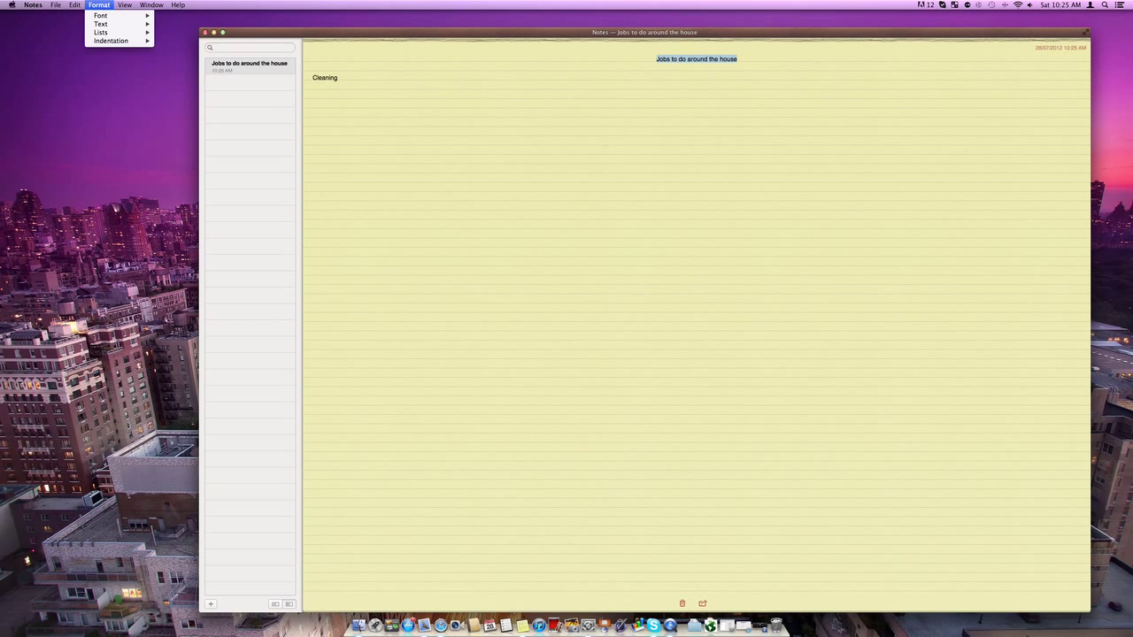
mouse_move(101, 15)
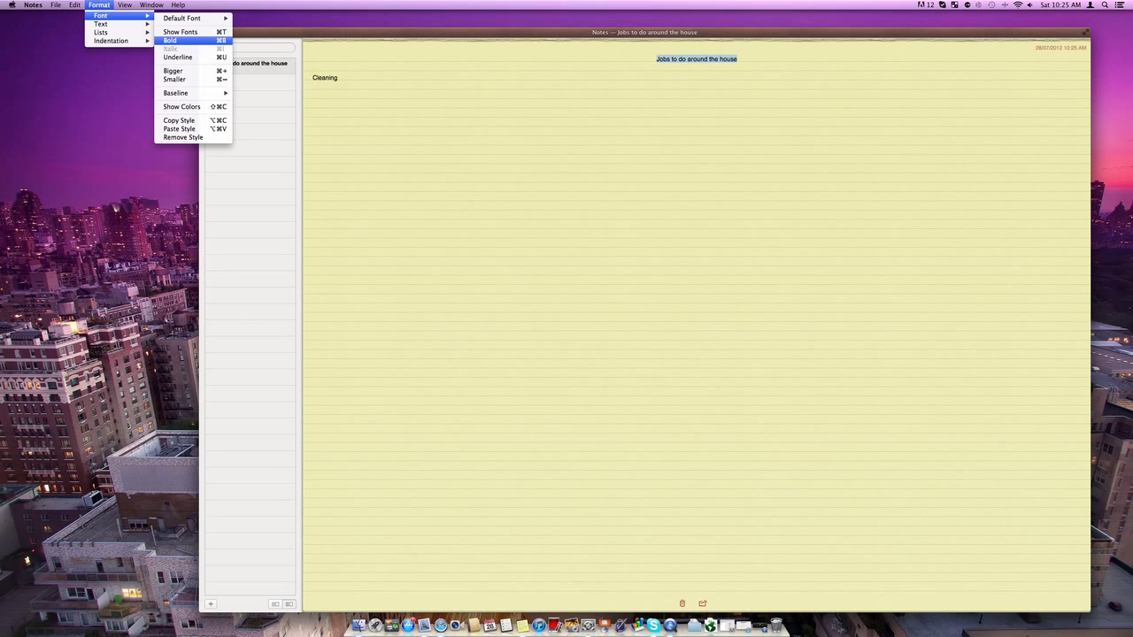
left_click(170, 39)
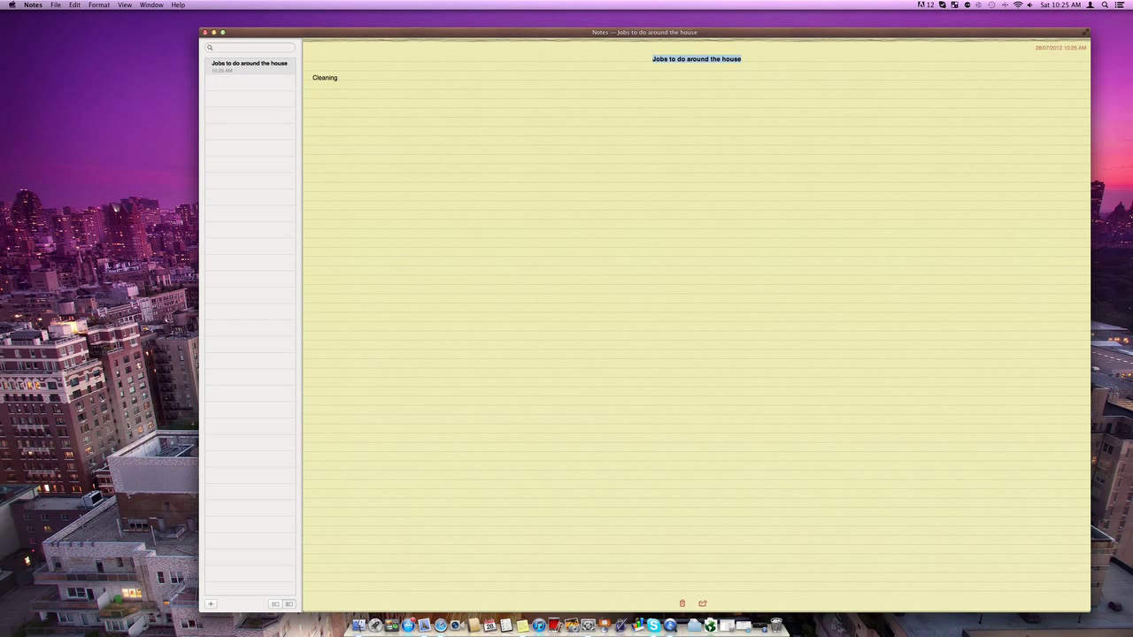
left_click(151, 4)
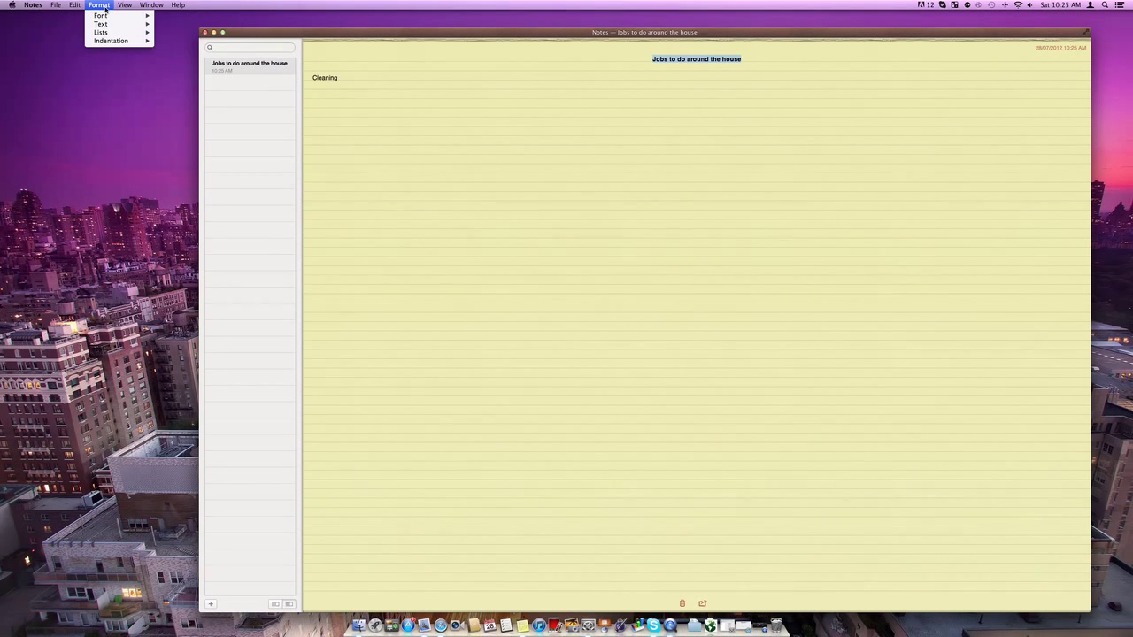
mouse_move(121, 33)
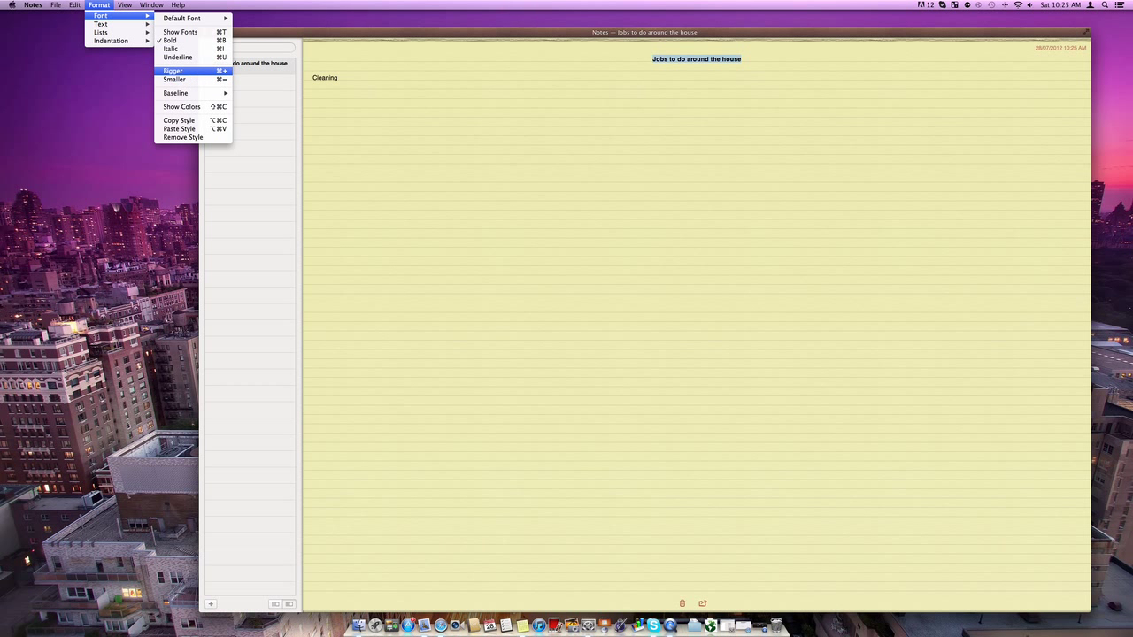
left_click(173, 71)
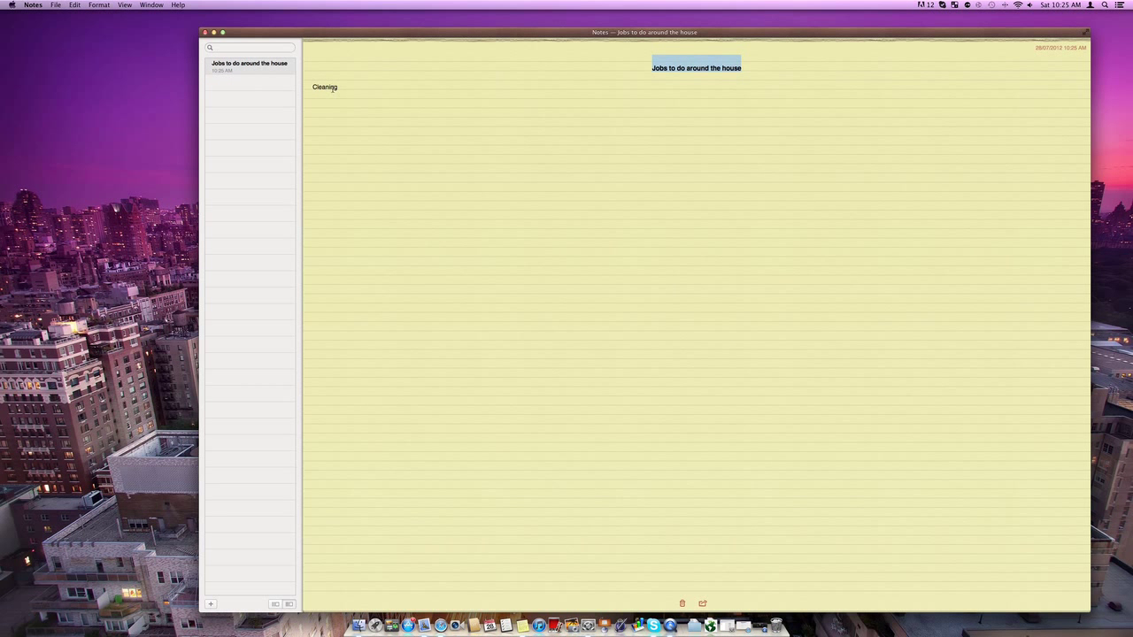
left_click(365, 92)
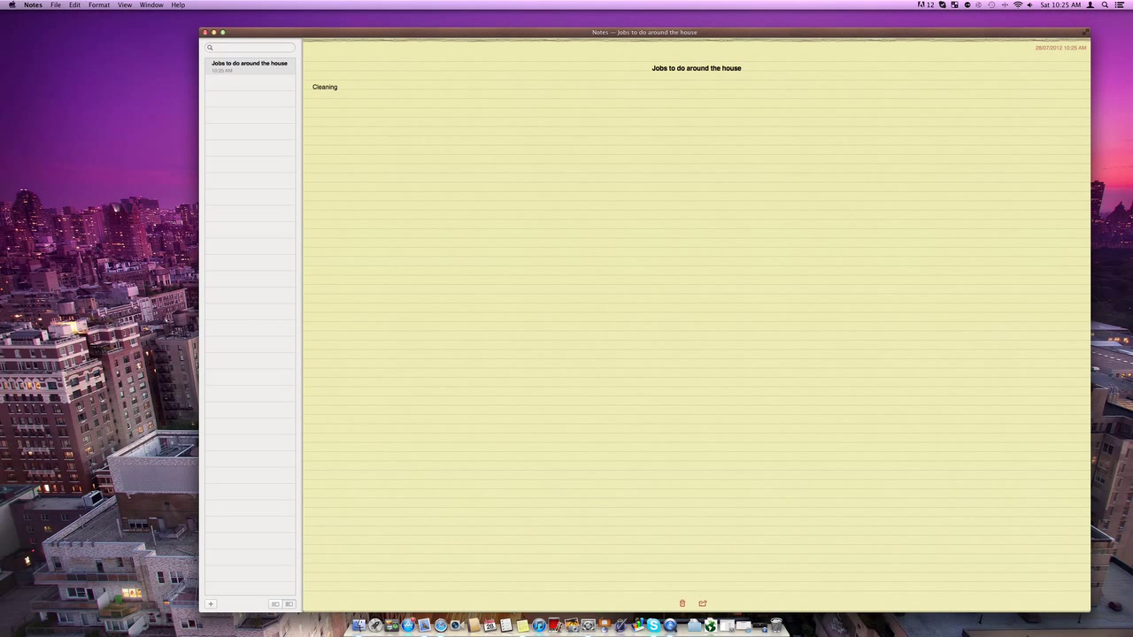
Create a new notes folder named "Video Ideas".
left_click(75, 6)
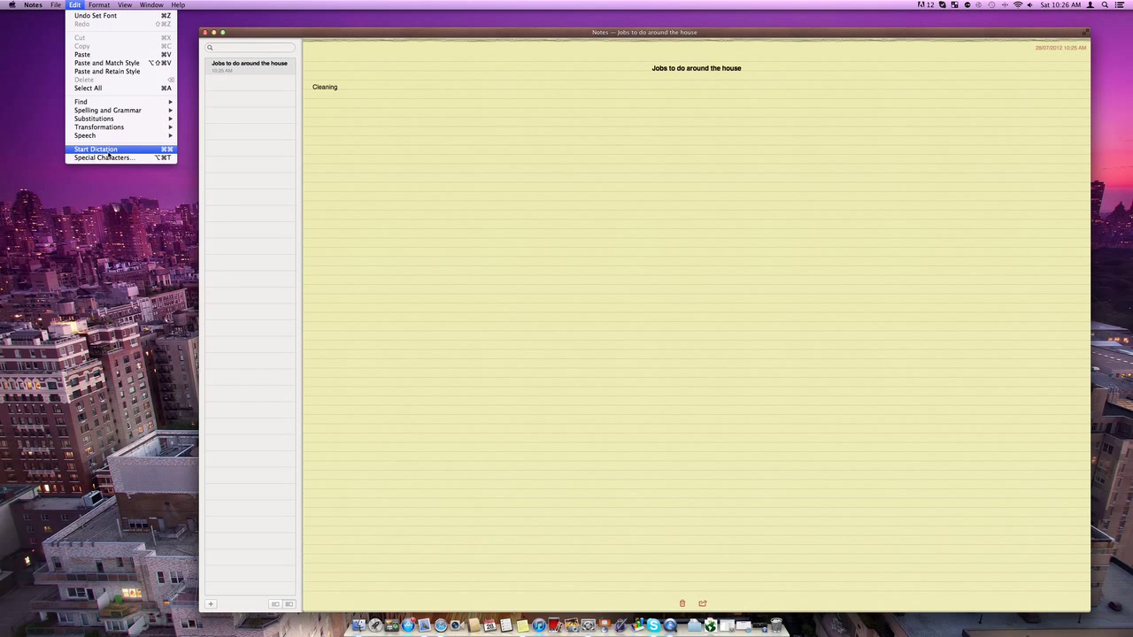
mouse_move(55, 5)
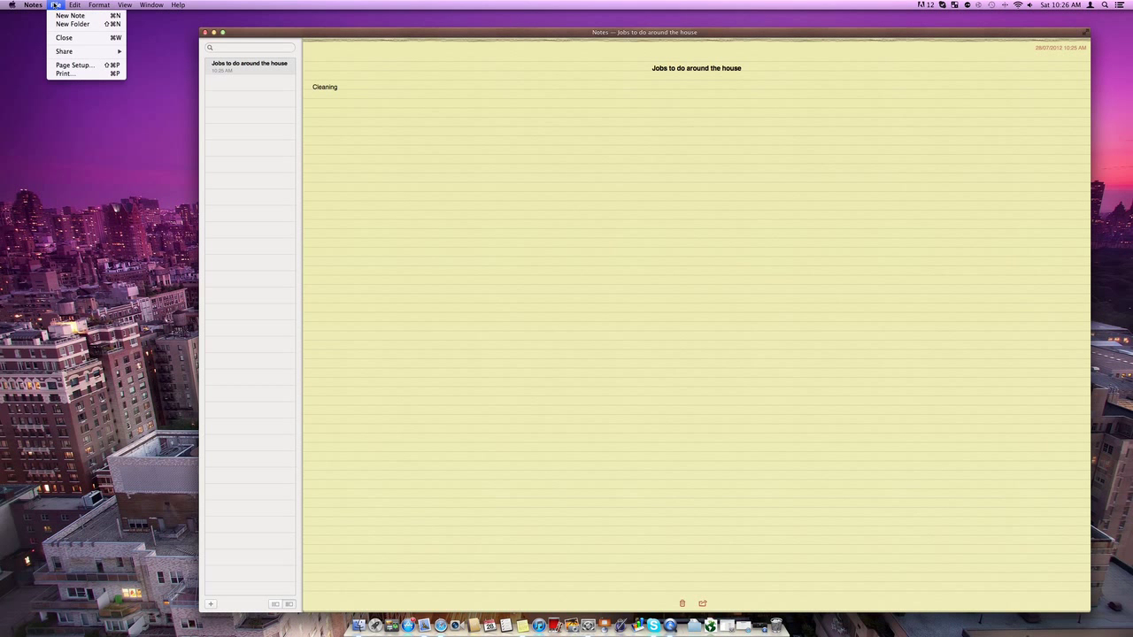
mouse_move(74, 51)
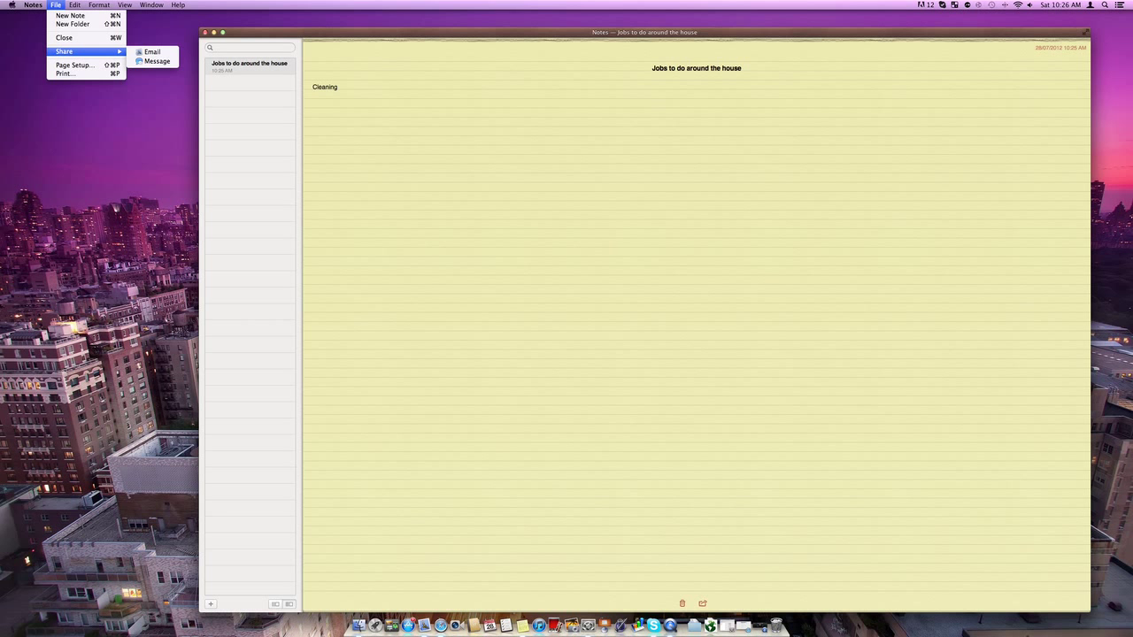
left_click(67, 23)
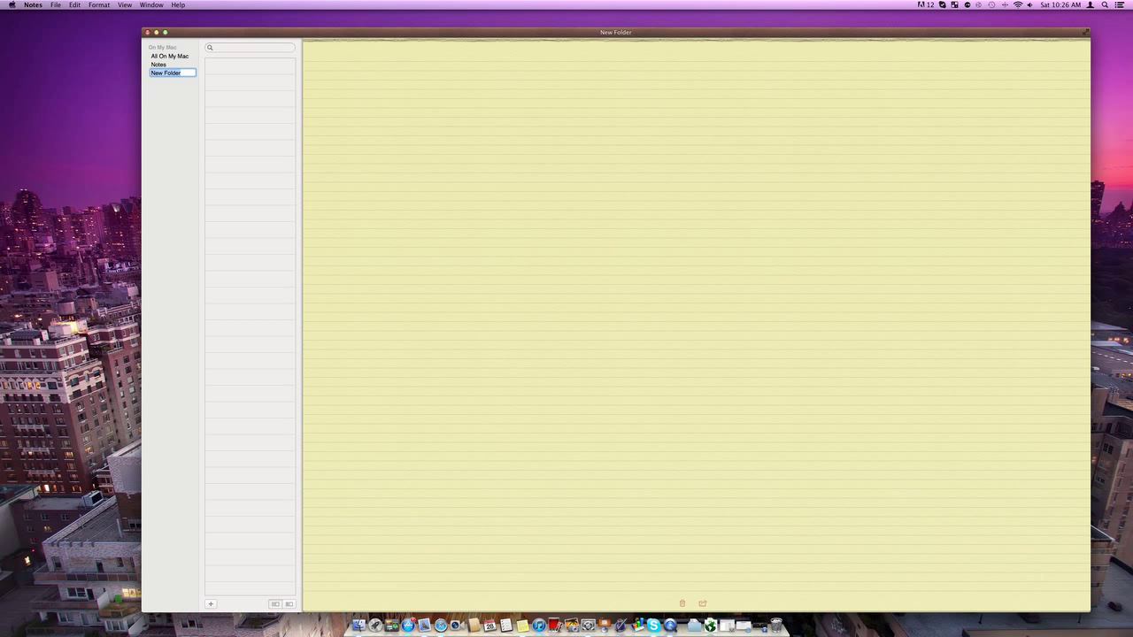
type("Vid")
key("BackSpace")
key("BackSpace")
key("BackSpace")
type("o Ideas")
key("Return")
Add the notes "Short Film" and "Music" to the Video Ideas folder, and hide the folder list.
left_click(211, 604)
type("Hosrt")
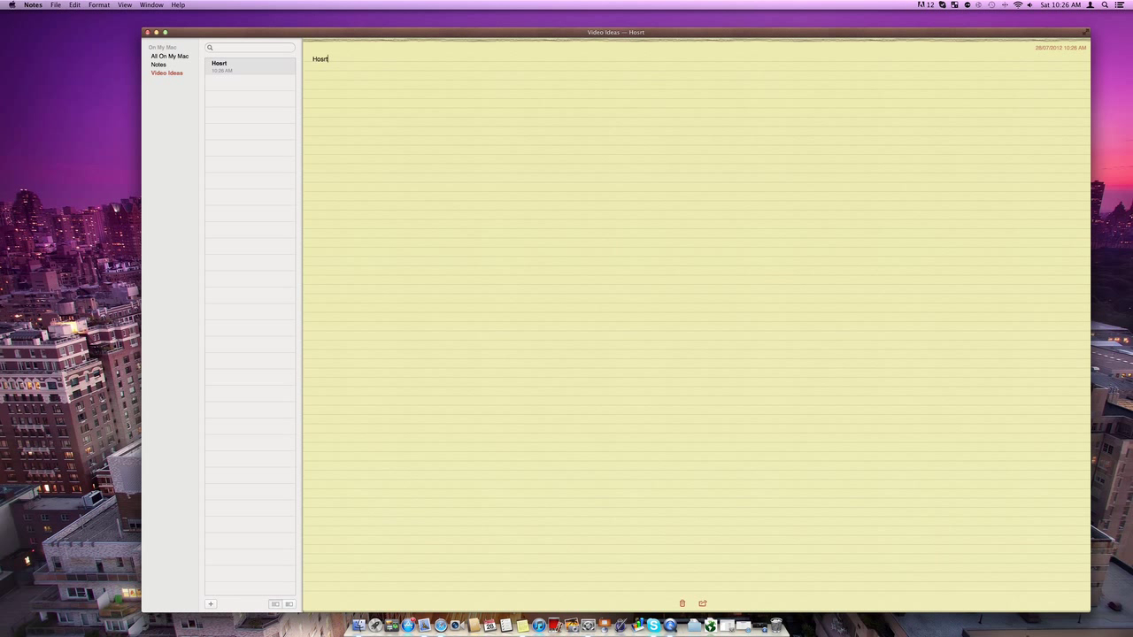
key("super+a")
type("Short Film")
left_click(211, 604)
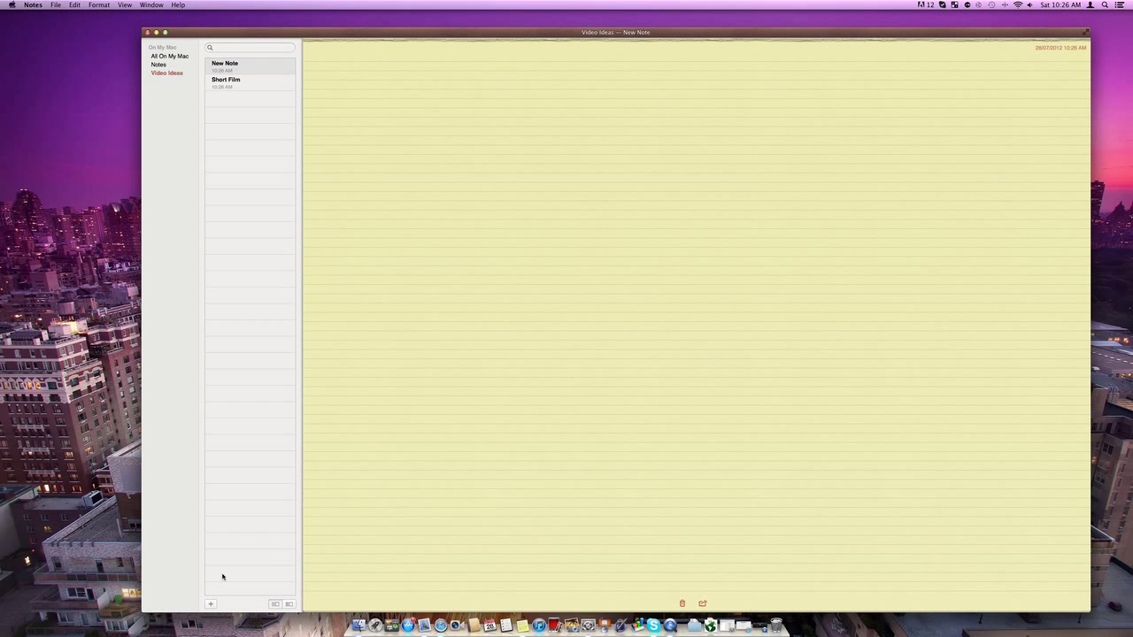
type("Music")
left_click(281, 604)
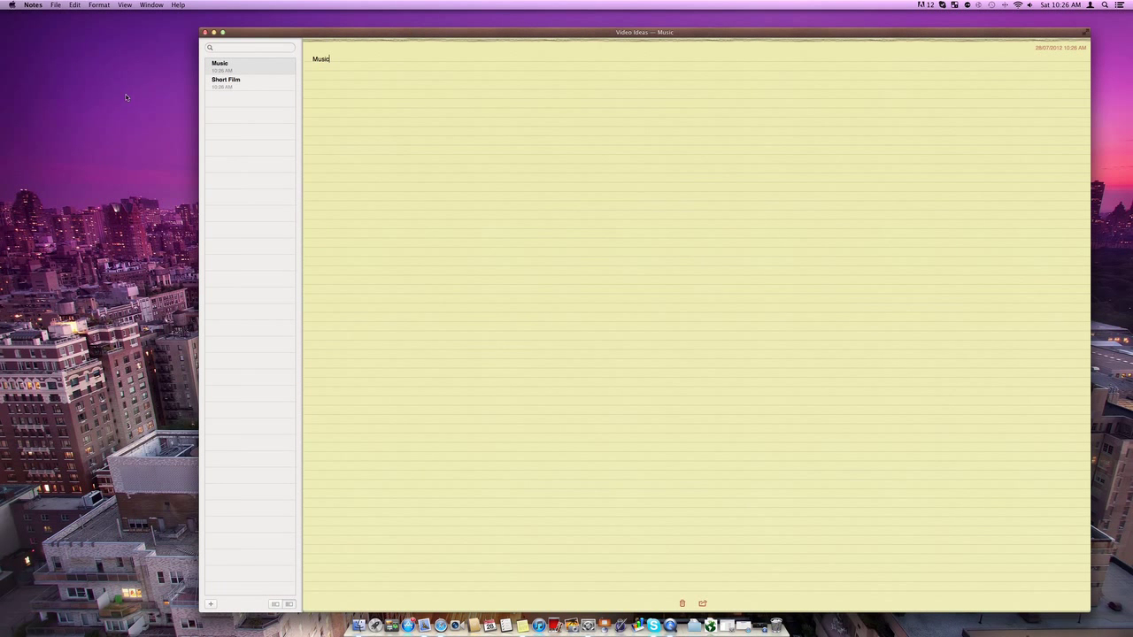
left_click(56, 6)
mouse_move(68, 6)
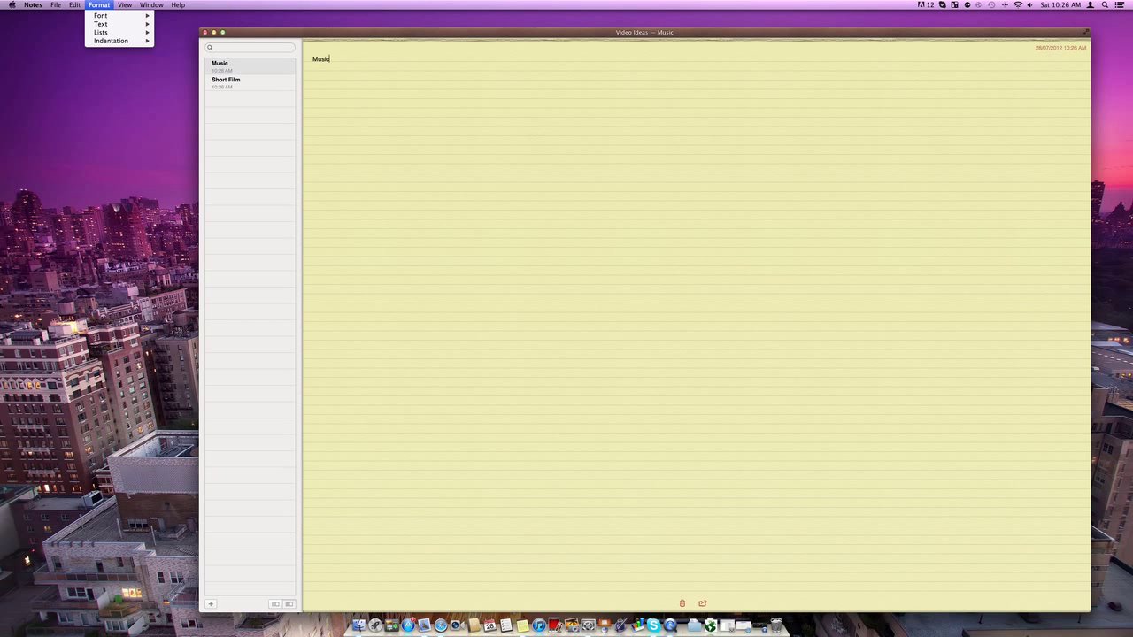
mouse_move(133, 33)
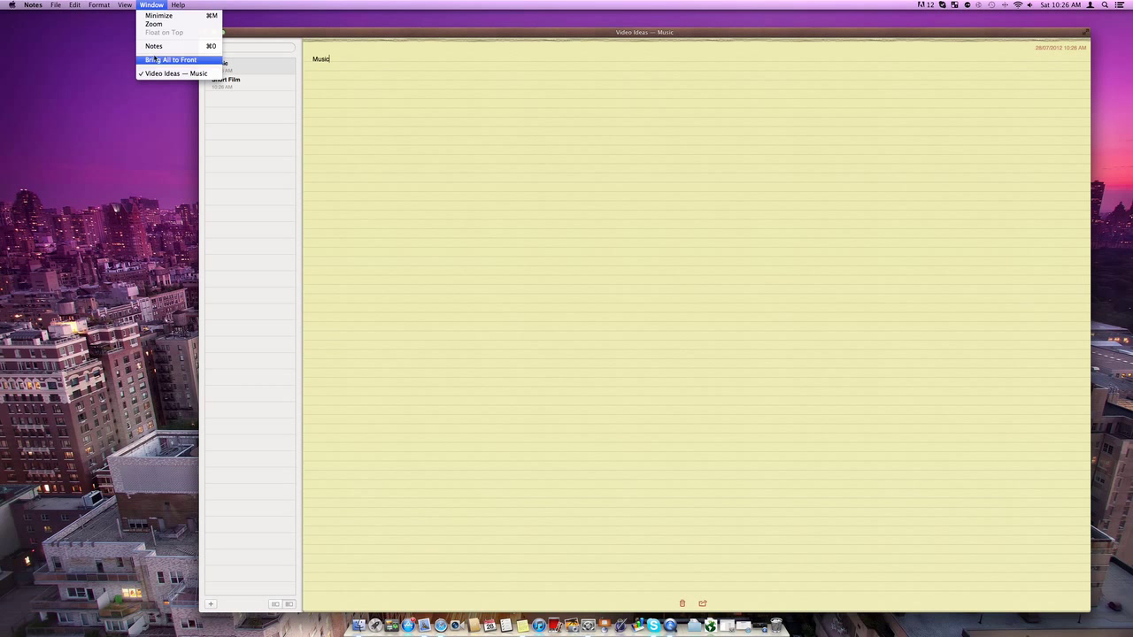
left_click(599, 134)
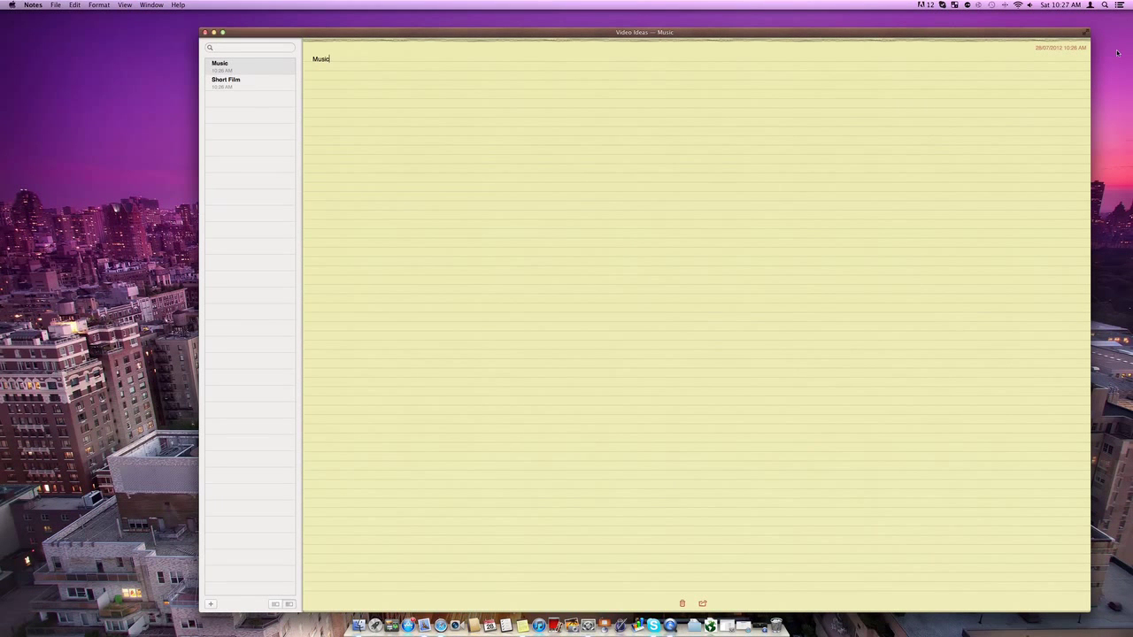